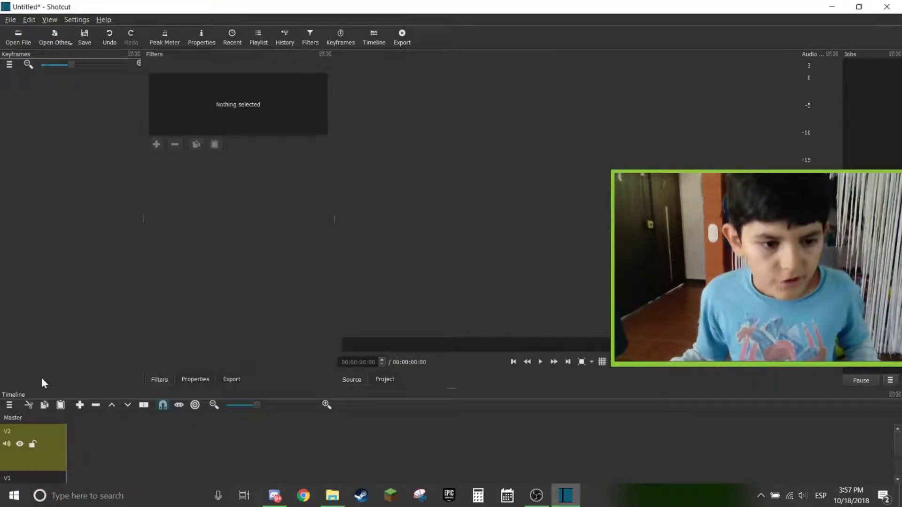
Open the RobloxPlayerBeta video from D:\David\Fraps and place it on track V1
{"action": "scroll", "coordinate": [39, 449], "scroll_direction": "down", "scroll_amount": 1}
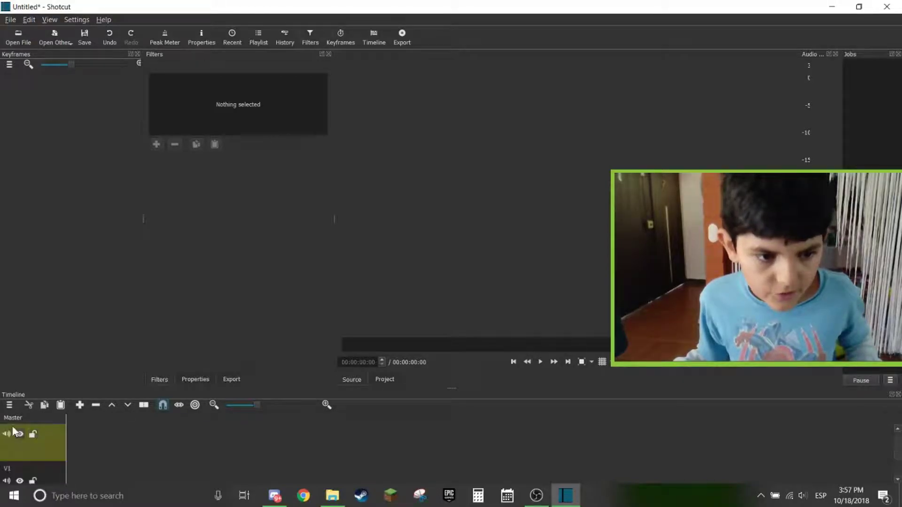
{"action": "scroll", "coordinate": [7, 417], "scroll_direction": "up", "scroll_amount": 1}
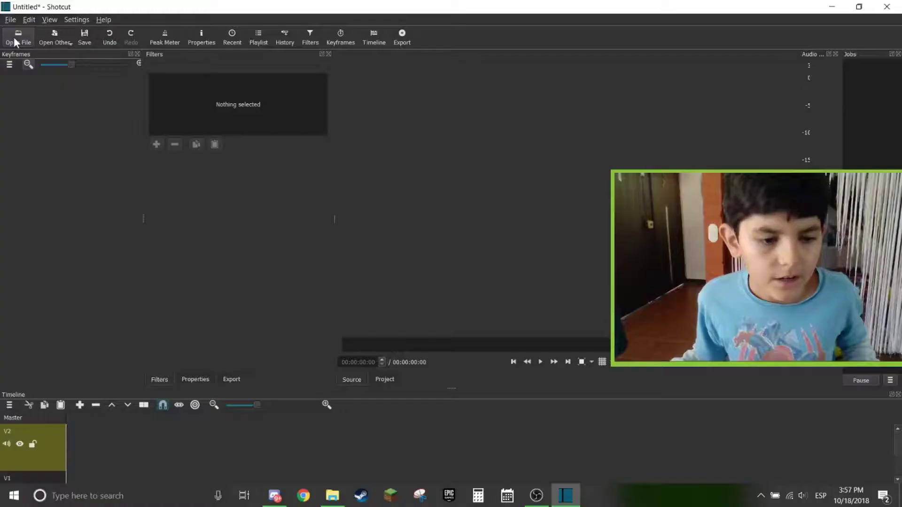
{"action": "left_click", "coordinate": [18, 36]}
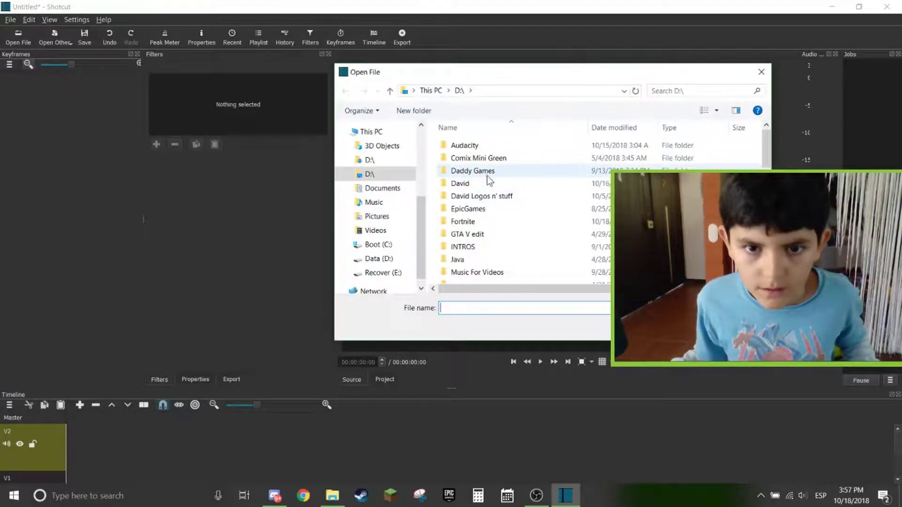
{"action": "double_click", "coordinate": [489, 184]}
{"action": "scroll", "coordinate": [488, 180], "scroll_direction": "down", "scroll_amount": 3}
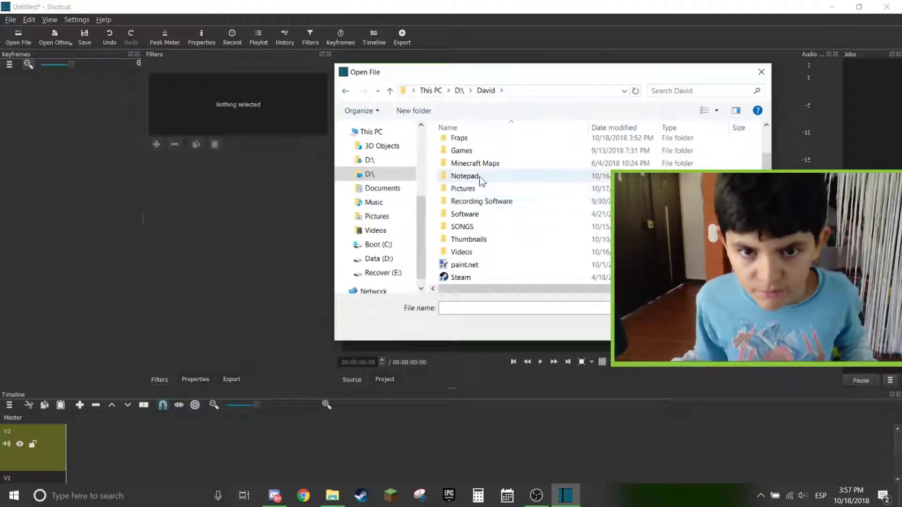
{"action": "double_click", "coordinate": [474, 138]}
{"action": "scroll", "coordinate": [474, 230], "scroll_direction": "down", "scroll_amount": 1}
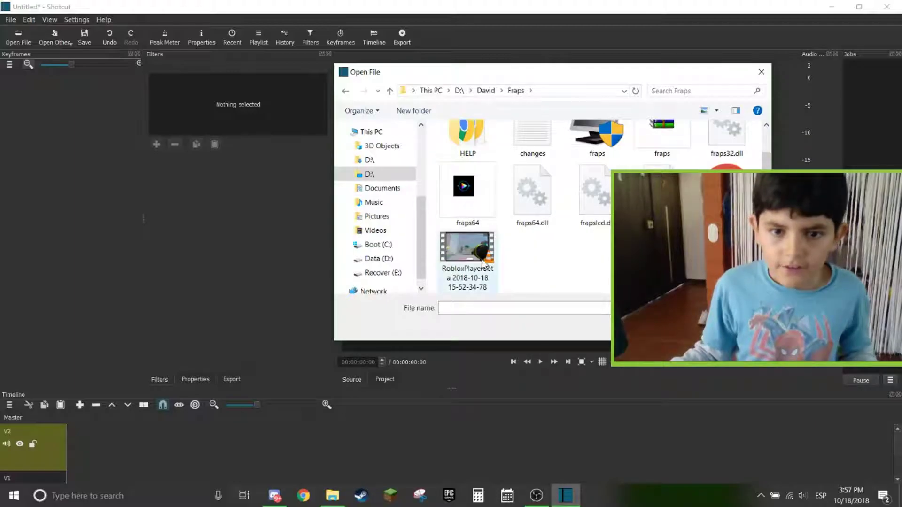
{"action": "double_click", "coordinate": [490, 256]}
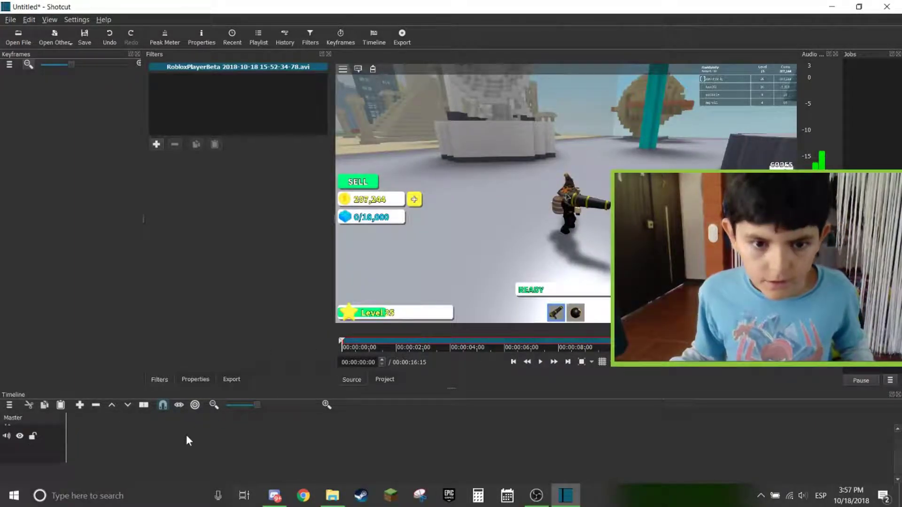
{"action": "left_click_drag", "start_coordinate": [469, 259], "coordinate": [123, 438]}
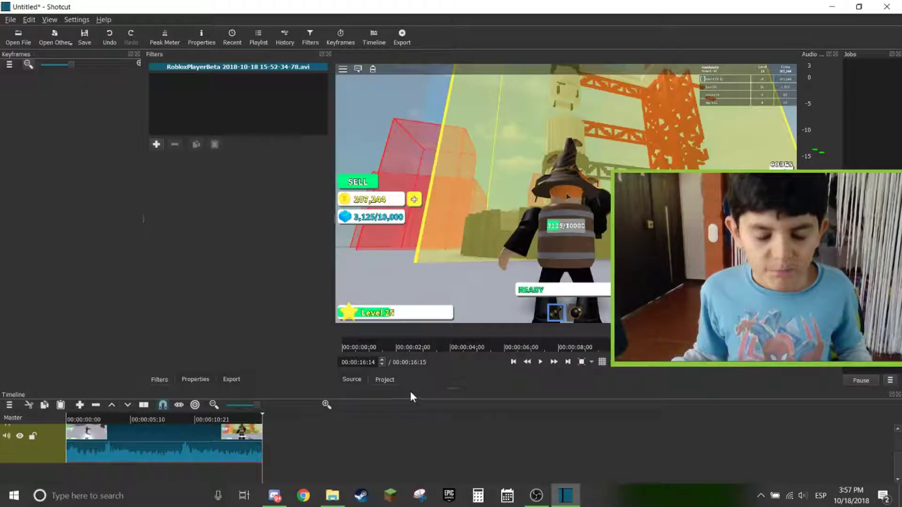
{"action": "scroll", "coordinate": [210, 451], "scroll_direction": "up", "scroll_amount": 2}
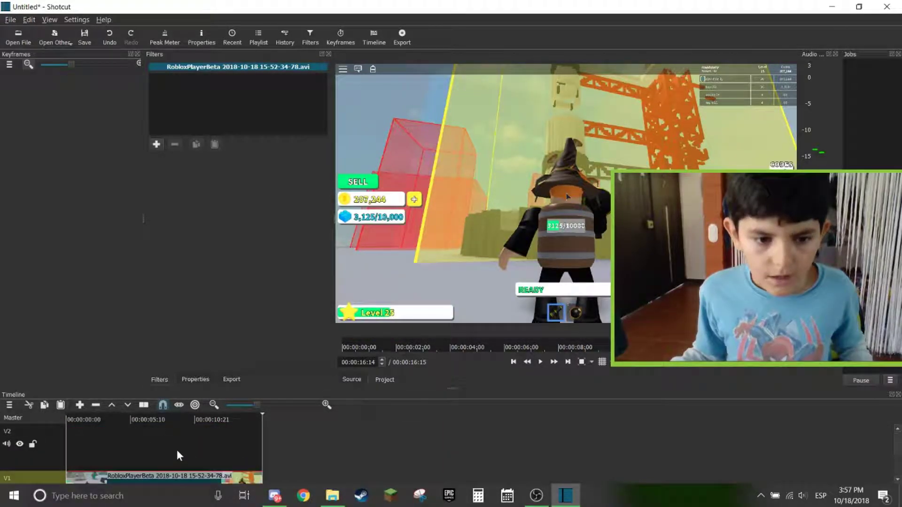
Open 123.mov from D:\ and place the green-screen explosion clip on track V2
{"action": "left_click", "coordinate": [18, 36]}
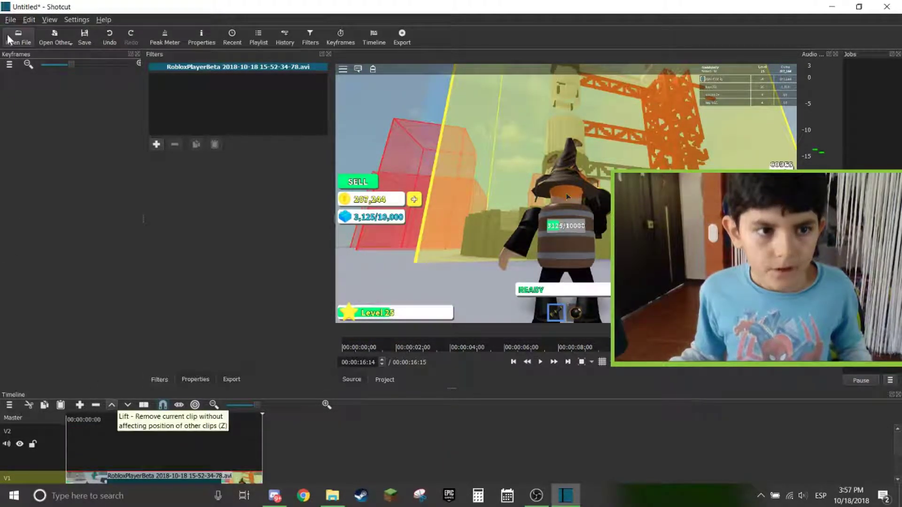
{"action": "left_click", "coordinate": [460, 91]}
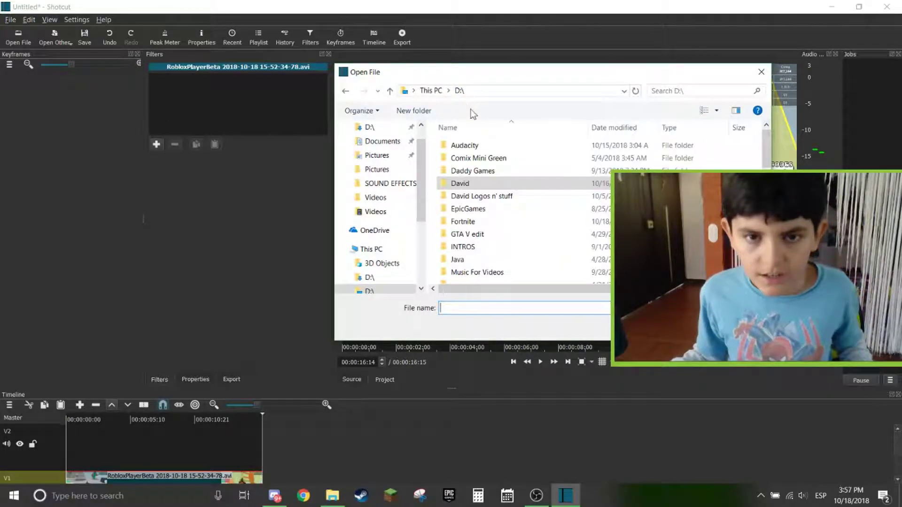
{"action": "scroll", "coordinate": [491, 253], "scroll_direction": "down", "scroll_amount": 4}
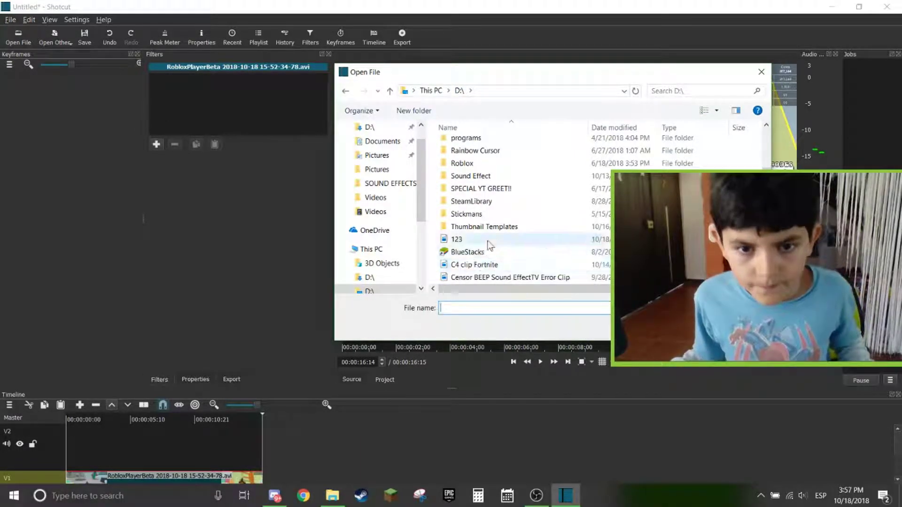
{"action": "double_click", "coordinate": [463, 239]}
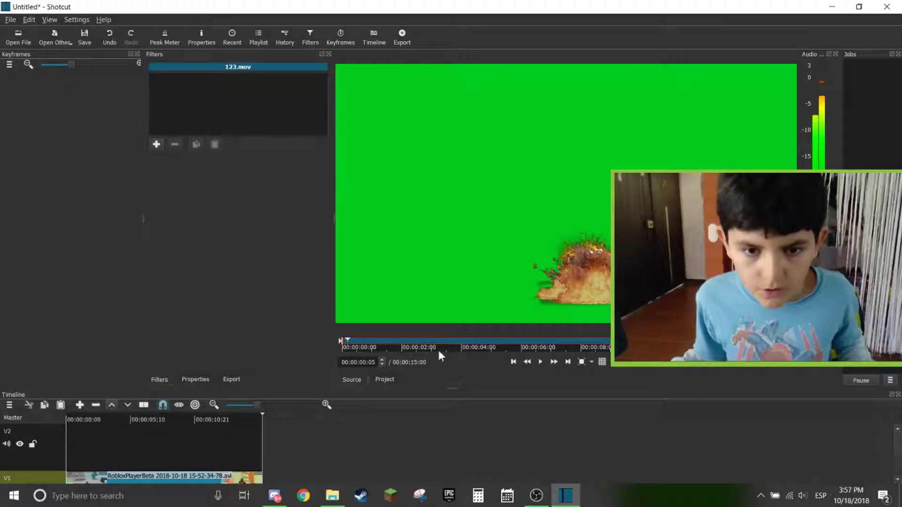
{"action": "left_click_drag", "start_coordinate": [612, 147], "coordinate": [84, 449]}
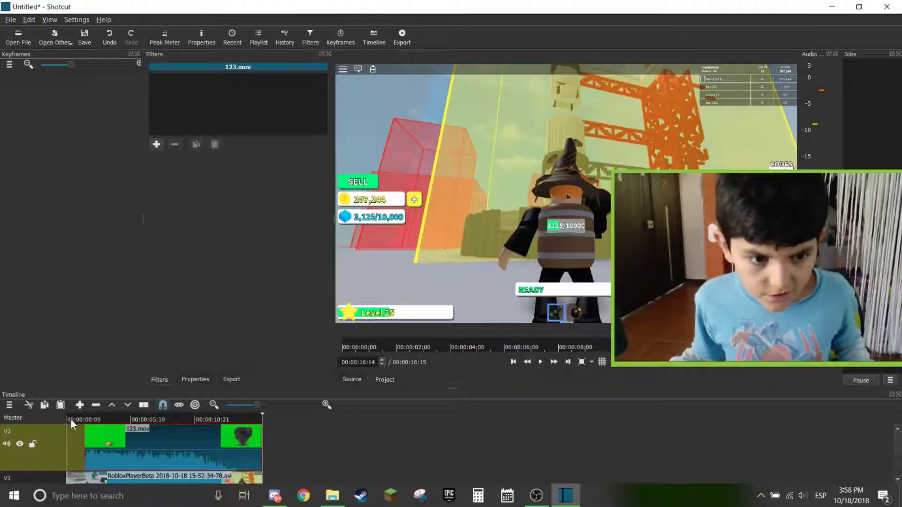
Add a Chroma Key: Simple video filter to 123.mov to key out the green
{"action": "mouse_move", "coordinate": [73, 418]}
{"action": "left_mouse_down"}
{"action": "mouse_move", "coordinate": [115, 418]}
{"action": "mouse_move", "coordinate": [88, 421]}
{"action": "left_mouse_up"}
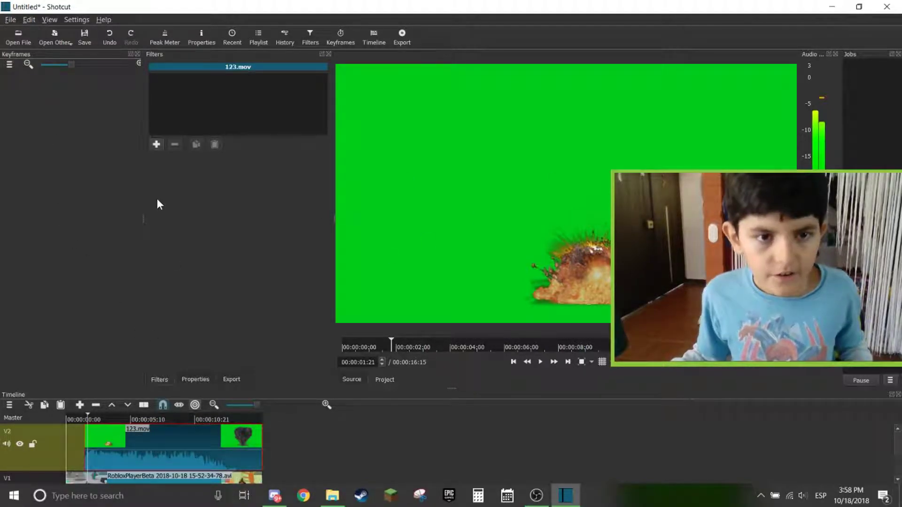
{"action": "left_click", "coordinate": [227, 382]}
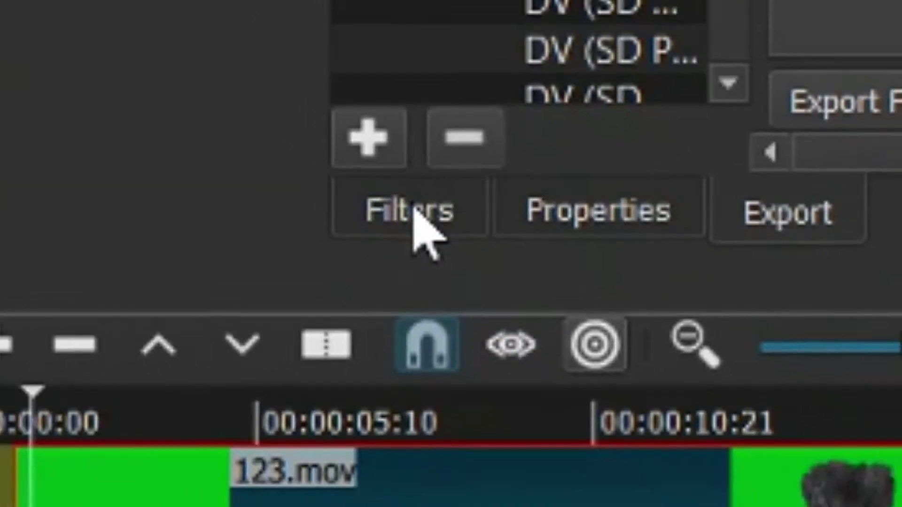
{"action": "left_click", "coordinate": [376, 186]}
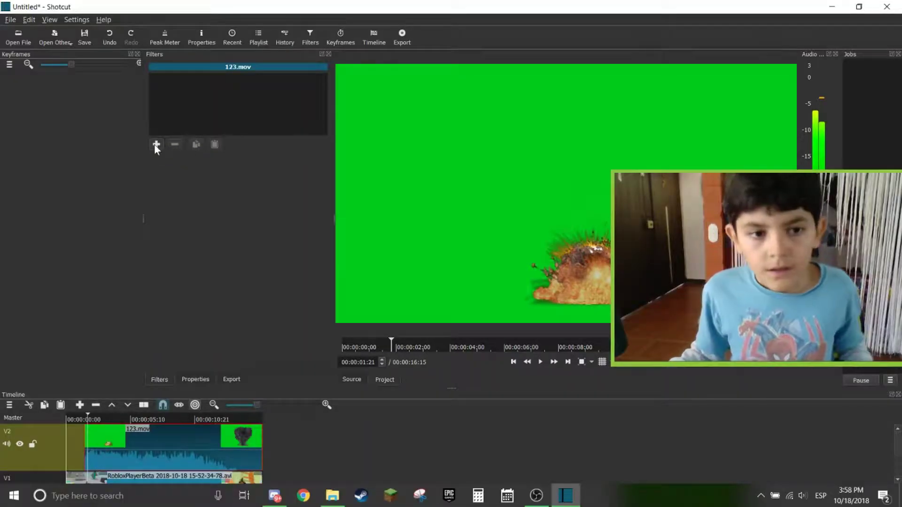
{"action": "left_click", "coordinate": [315, 311]}
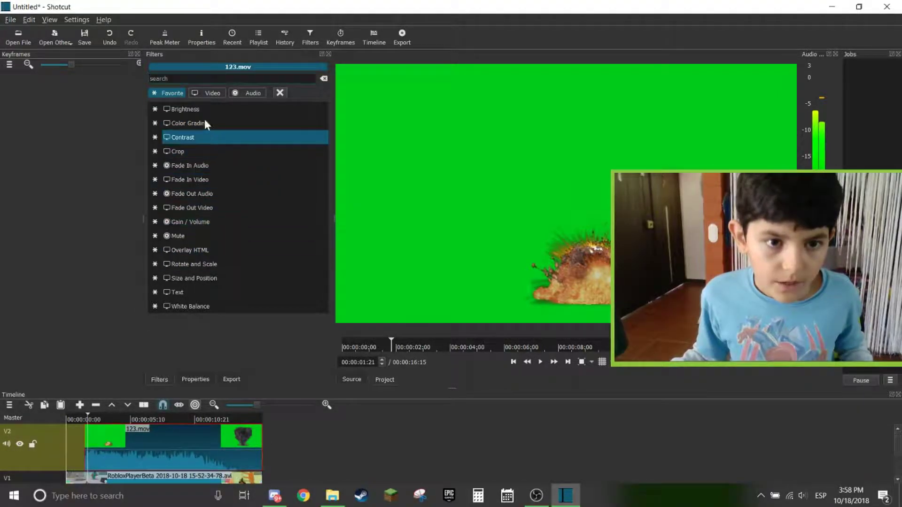
{"action": "left_click", "coordinate": [211, 93]}
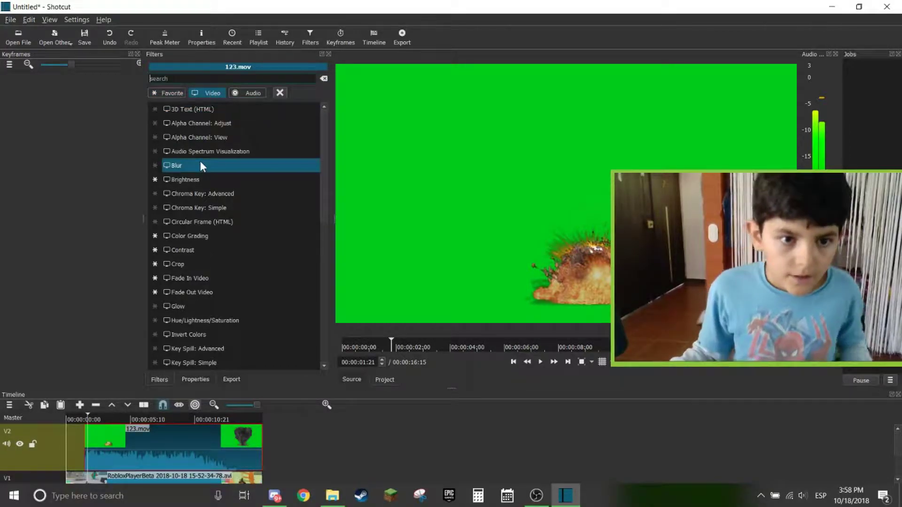
{"action": "left_click", "coordinate": [212, 207]}
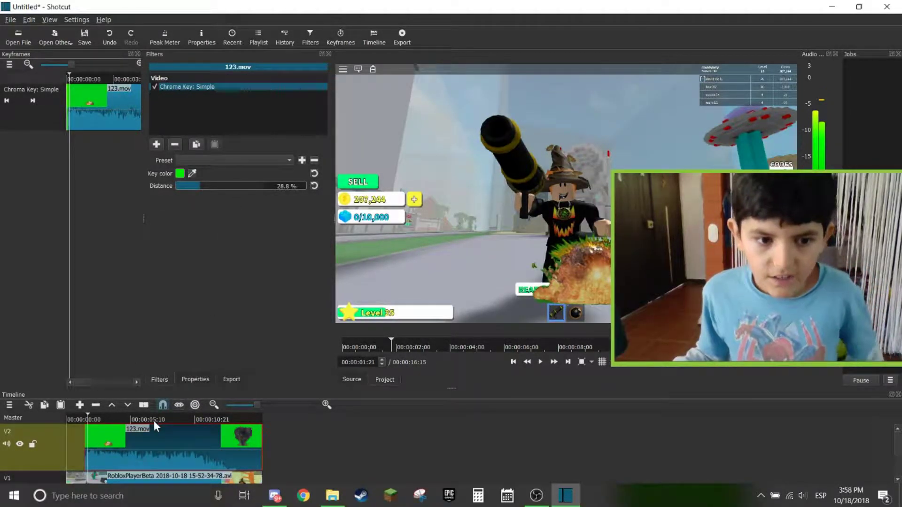
Split 123.mov at 00:00:02:12 and delete the first piece, leaving a gap
{"action": "key", "text": "space"}
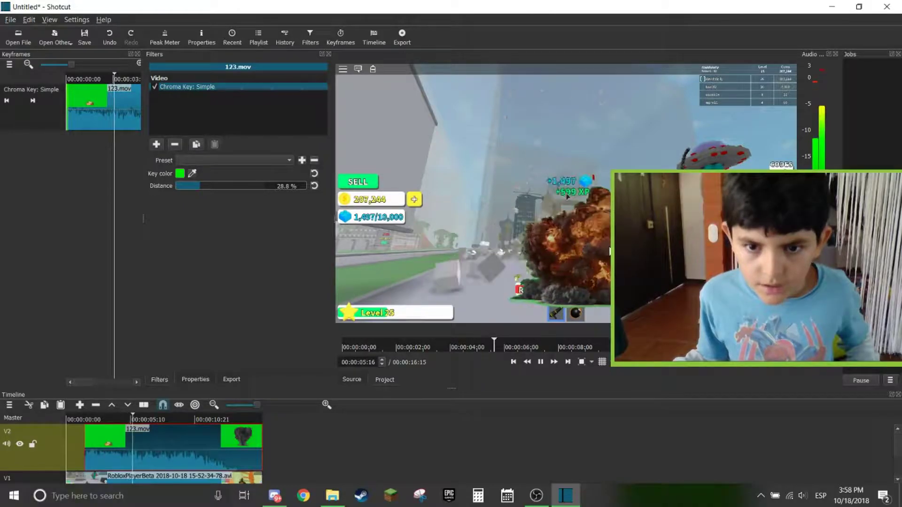
{"action": "key", "text": "space"}
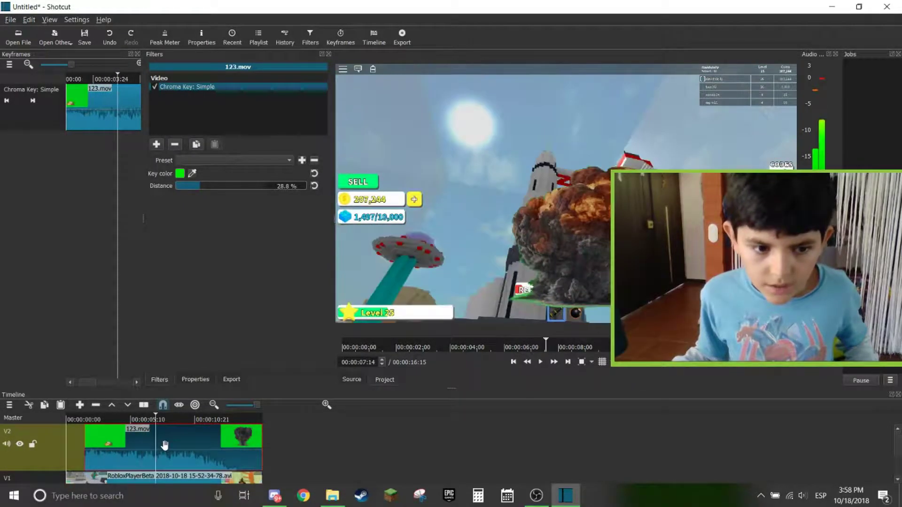
{"action": "left_click_drag", "start_coordinate": [91, 418], "coordinate": [96, 419]}
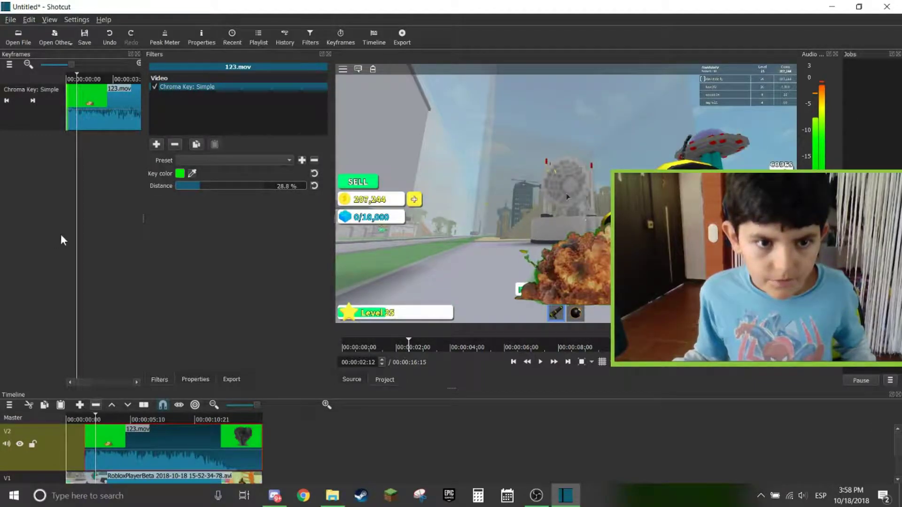
{"action": "key", "text": "s"}
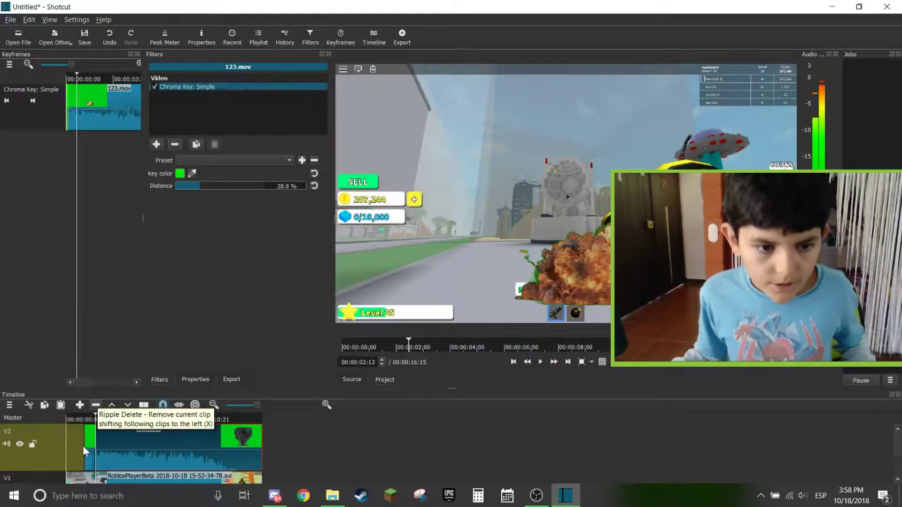
{"action": "left_click", "coordinate": [94, 457]}
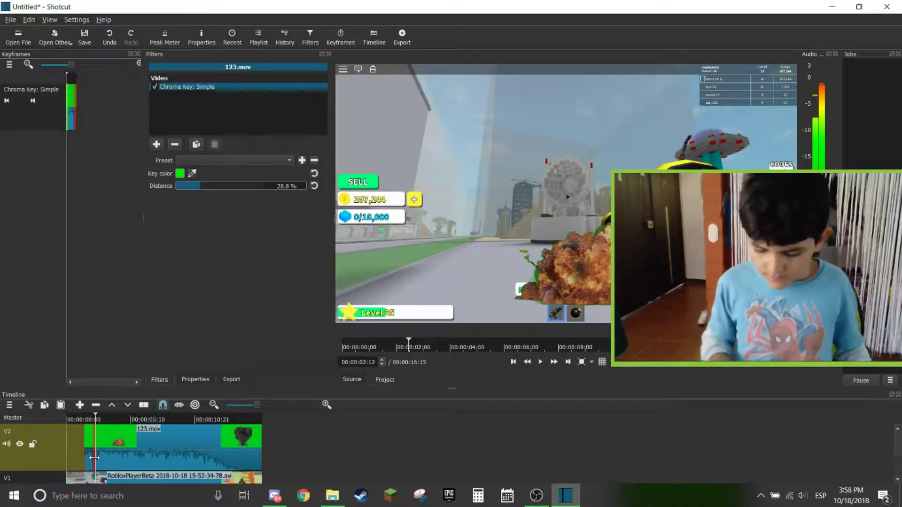
{"action": "key", "text": "Delete"}
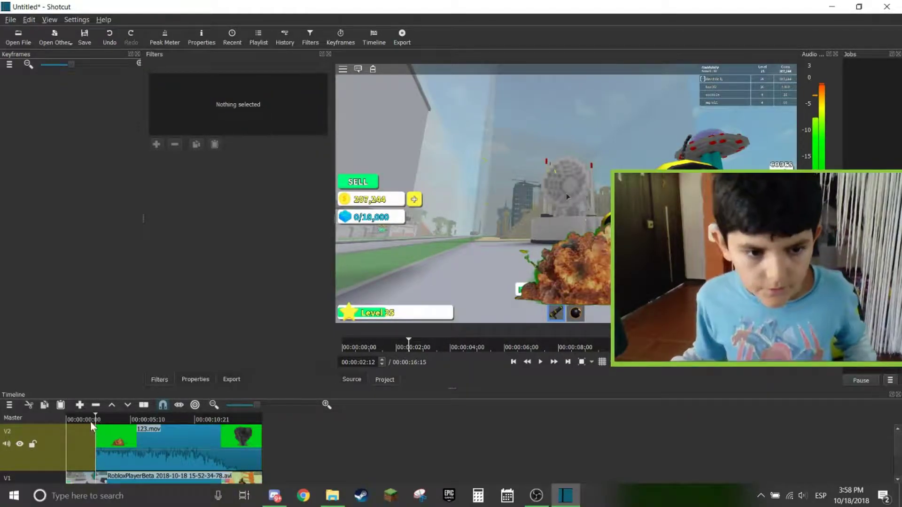
{"action": "left_click_drag", "start_coordinate": [91, 421], "coordinate": [44, 420]}
{"action": "key", "text": "space"}
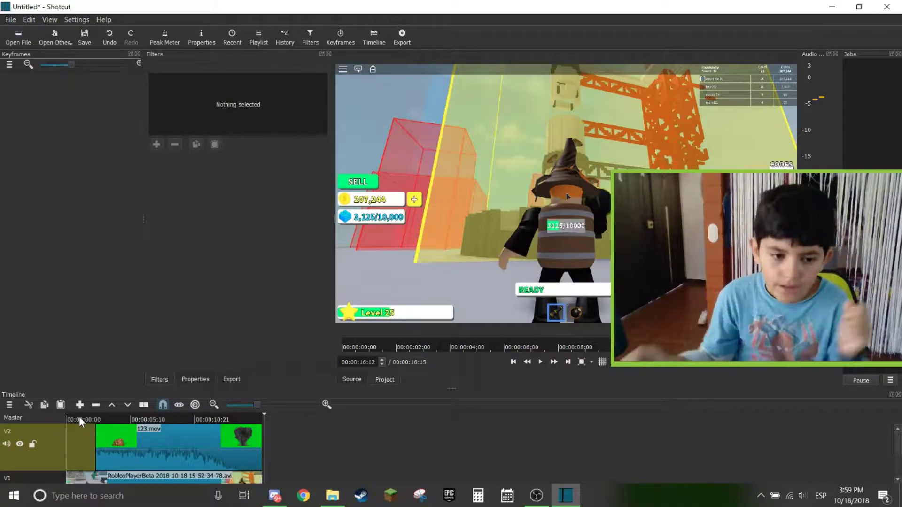
Delete 123.mov from V2, remove that track, and add a new empty video track
{"action": "left_click", "coordinate": [116, 478]}
{"action": "left_click", "coordinate": [134, 443]}
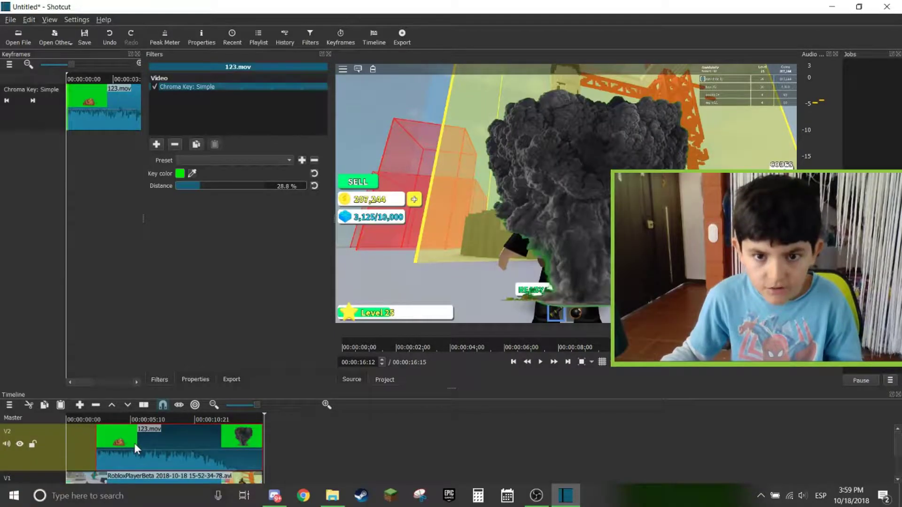
{"action": "key", "text": "Delete"}
{"action": "key", "text": "ctrl+alt+u"}
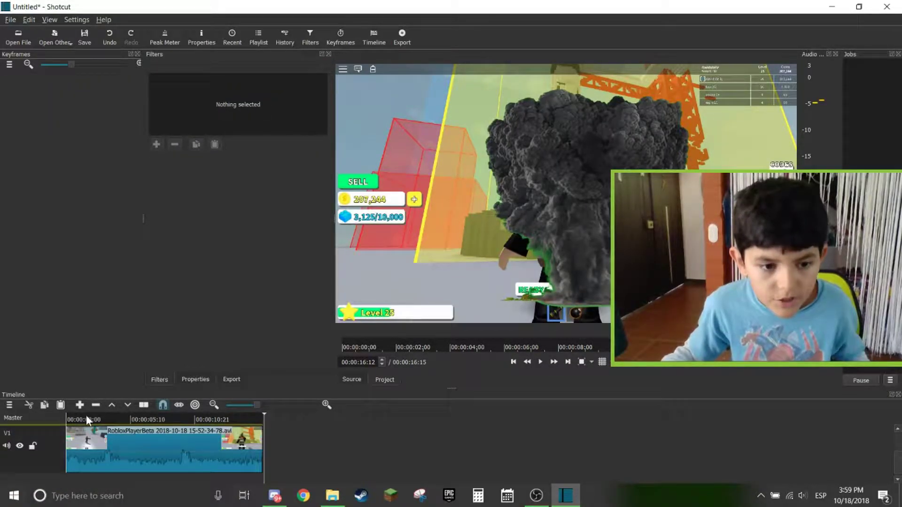
{"action": "left_click", "coordinate": [86, 415]}
{"action": "key", "text": "ctrl+i"}
{"action": "left_click", "coordinate": [132, 474]}
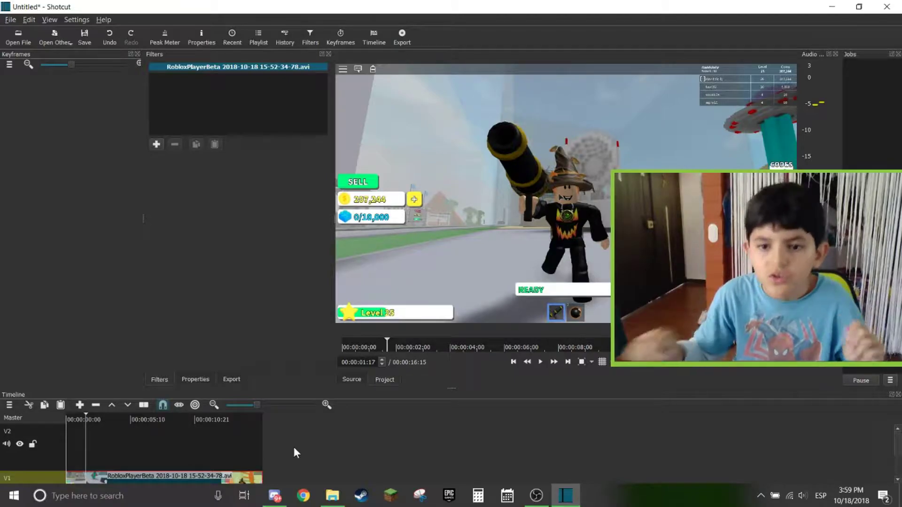
Remove the leftover empty V2 track so only the V1 gameplay clip remains selected
{"action": "mouse_move", "coordinate": [106, 419]}
{"action": "left_mouse_down"}
{"action": "mouse_move", "coordinate": [92, 418]}
{"action": "mouse_move", "coordinate": [144, 419]}
{"action": "mouse_move", "coordinate": [114, 419]}
{"action": "left_mouse_up"}
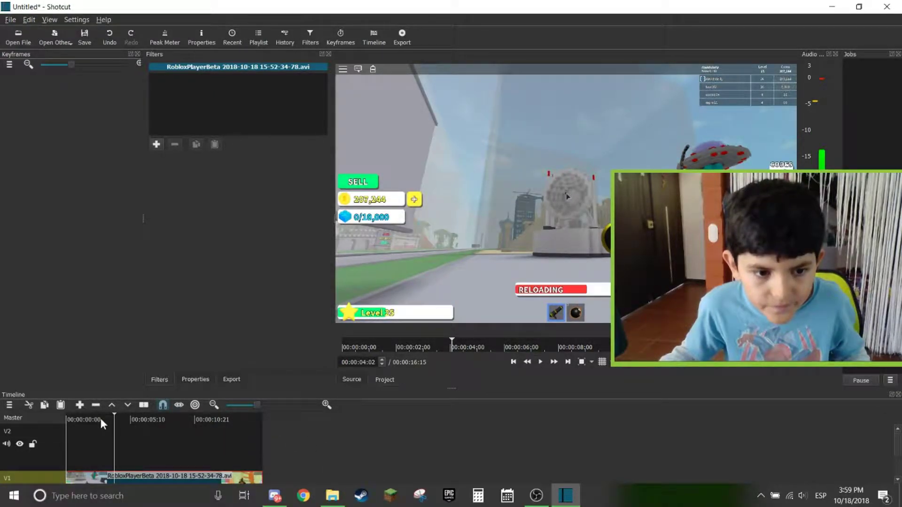
{"action": "left_click_drag", "start_coordinate": [100, 418], "coordinate": [98, 416]}
{"action": "scroll", "coordinate": [292, 453], "scroll_direction": "down", "scroll_amount": 2}
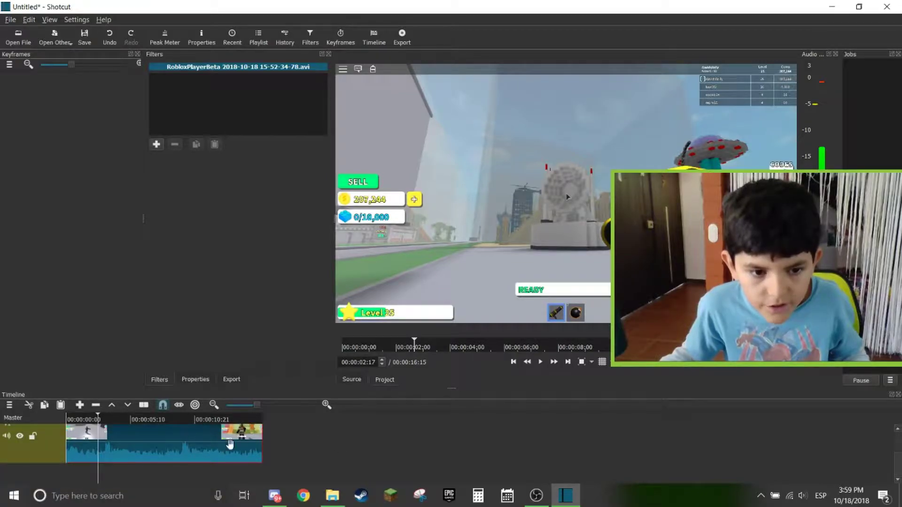
{"action": "scroll", "coordinate": [229, 444], "scroll_direction": "up", "scroll_amount": 2}
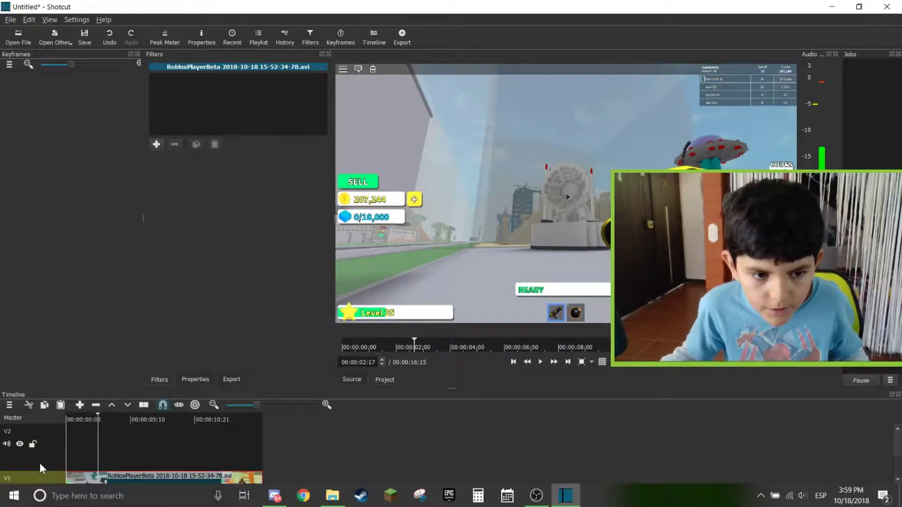
{"action": "right_click", "coordinate": [41, 468]}
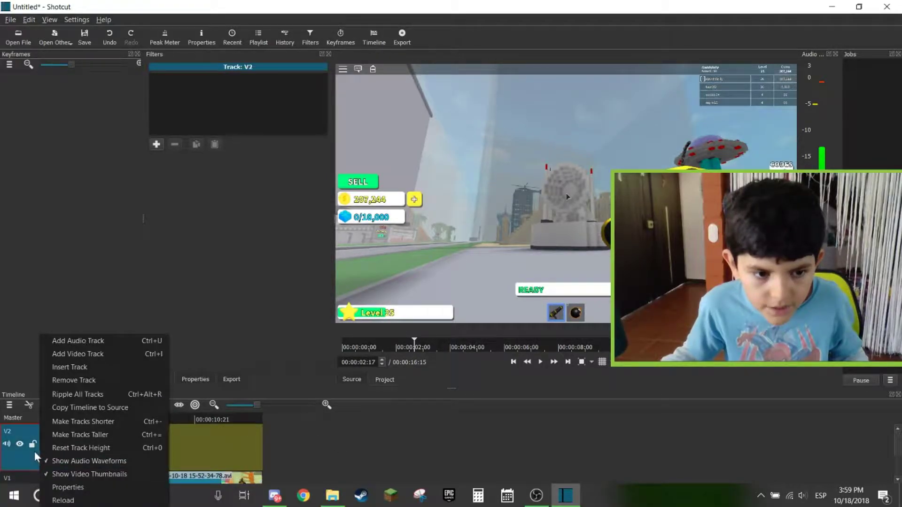
{"action": "left_click", "coordinate": [75, 380]}
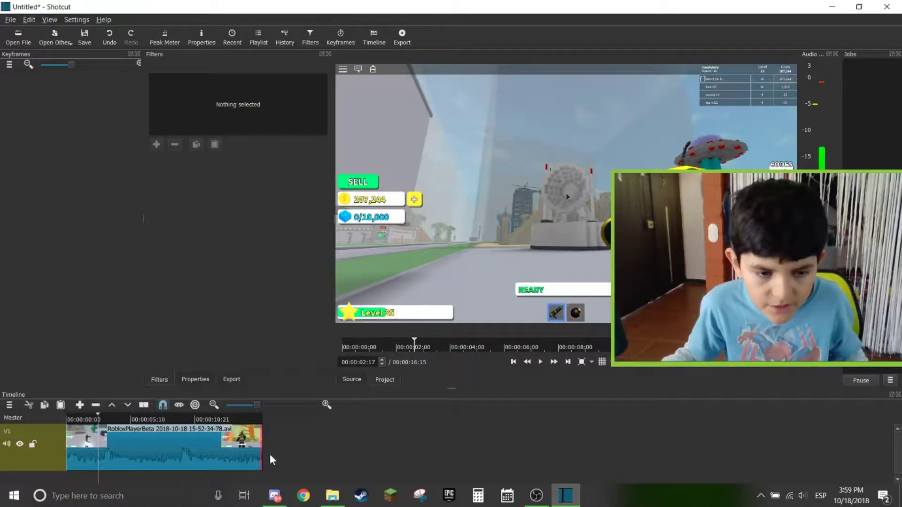
{"action": "left_click", "coordinate": [105, 431]}
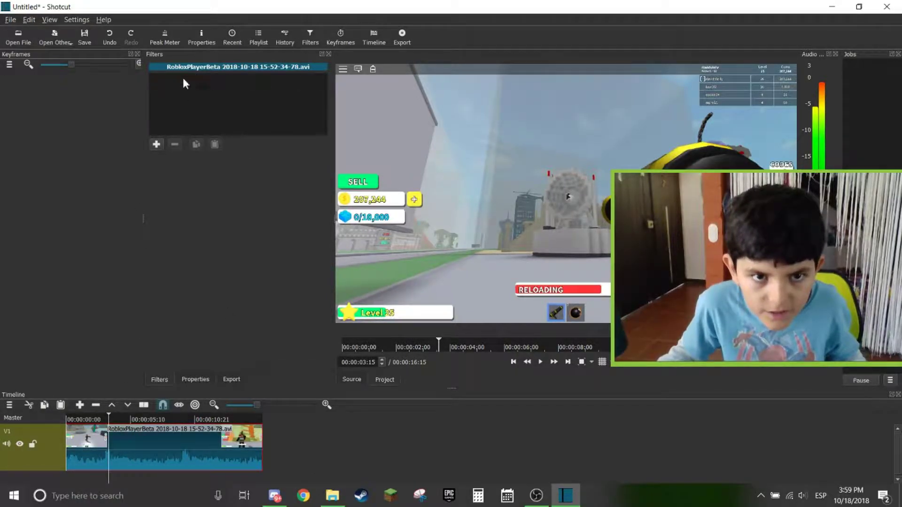
Add the Rotate and Scale filter from Favorites to the gameplay clip
{"action": "left_click", "coordinate": [155, 143]}
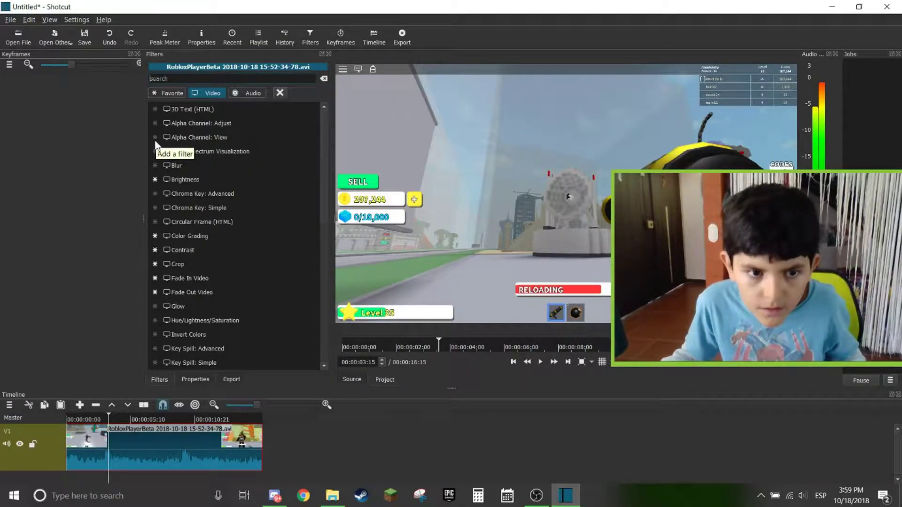
{"action": "left_click", "coordinate": [170, 93]}
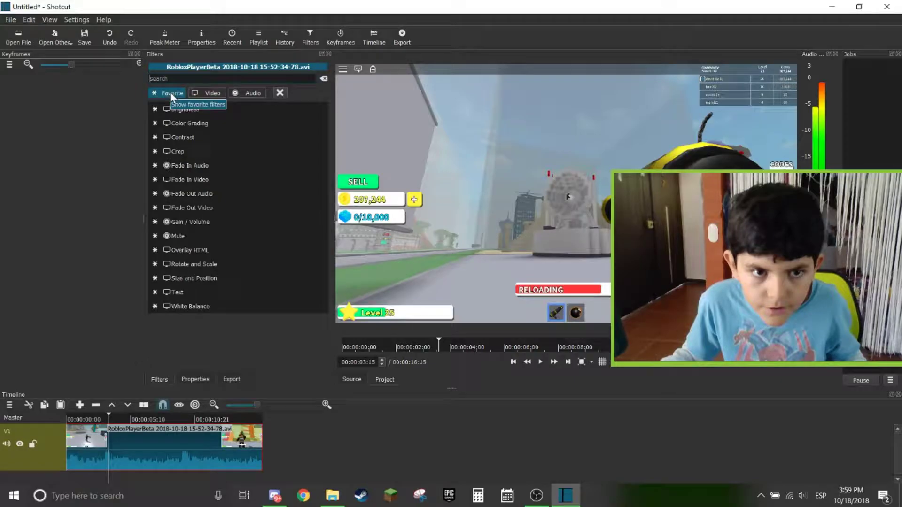
{"action": "left_click", "coordinate": [239, 265]}
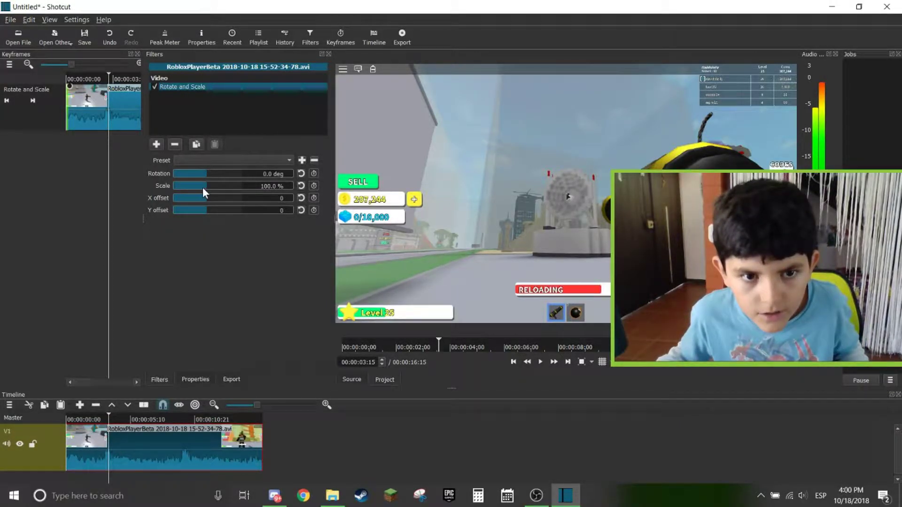
Set the Rotate and Scale filter to 200.0% scale and -14.4 deg rotation
{"action": "left_click_drag", "start_coordinate": [202, 187], "coordinate": [278, 192]}
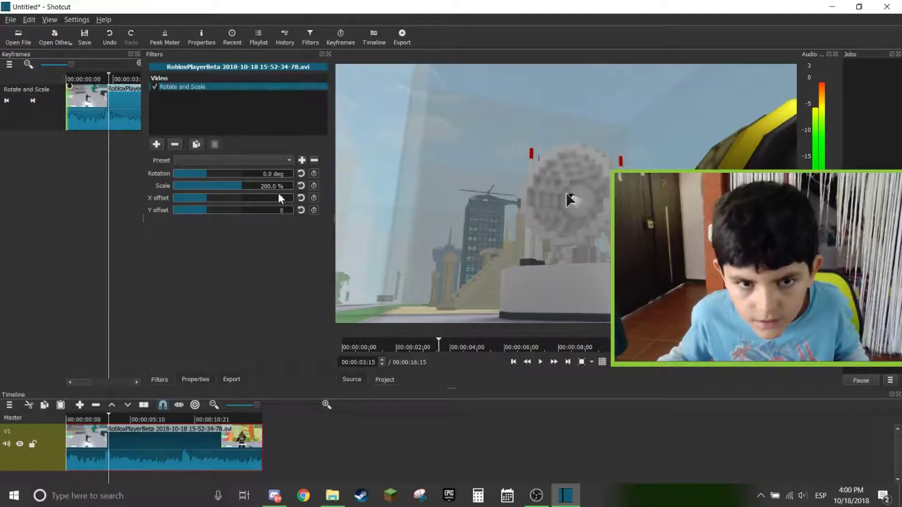
{"action": "left_click_drag", "start_coordinate": [207, 172], "coordinate": [204, 172]}
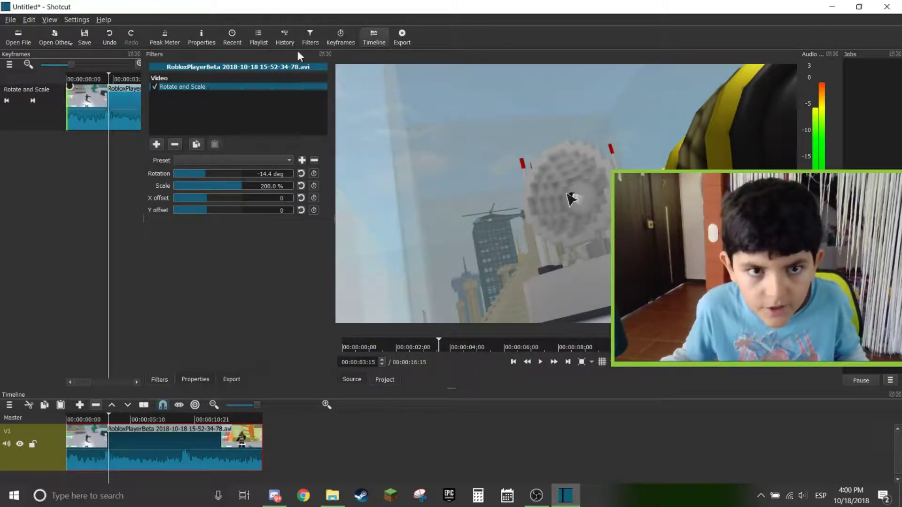
{"action": "left_click", "coordinate": [137, 54]}
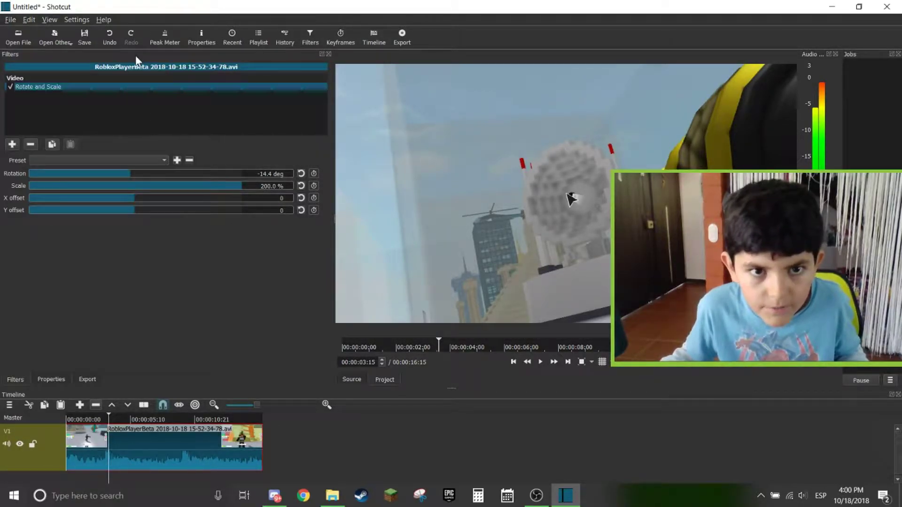
Show the Keyframes panel and move the playhead from the start to 00:00:04:03
{"action": "left_click", "coordinate": [350, 40]}
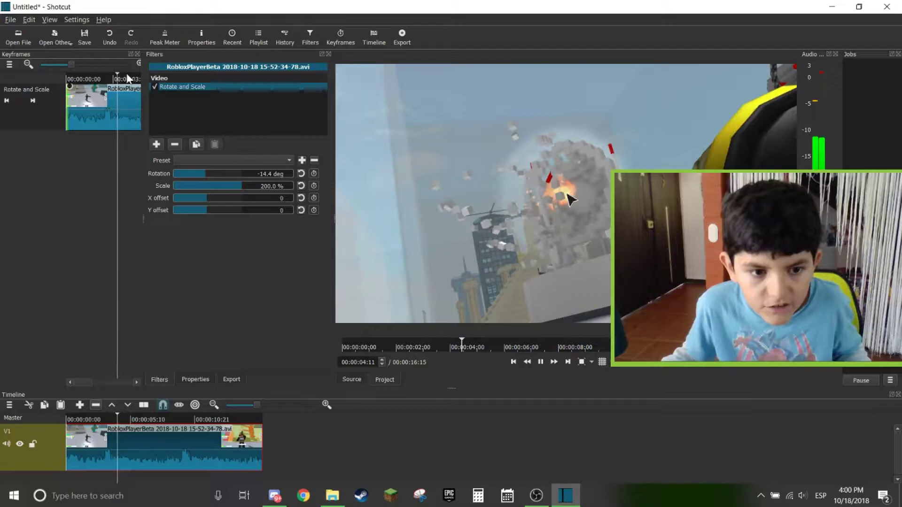
{"action": "key", "text": "space"}
{"action": "key", "text": "Home"}
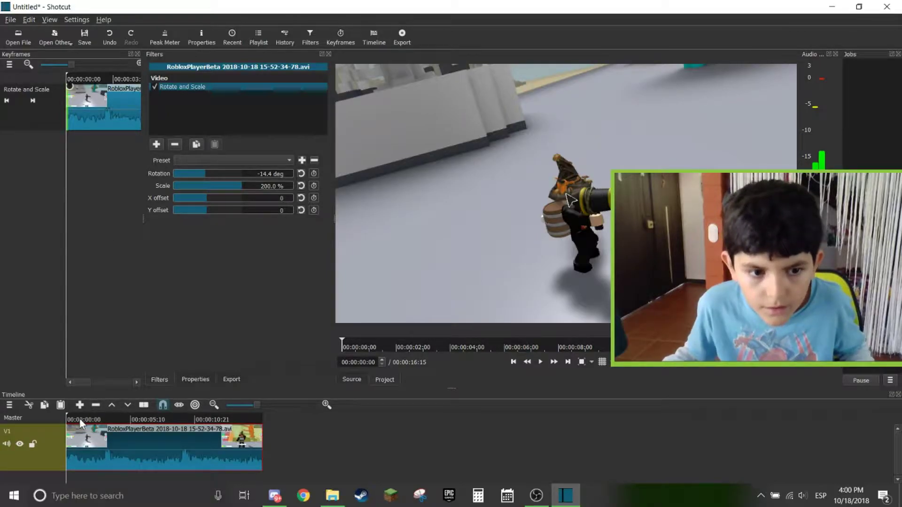
{"action": "left_click_drag", "start_coordinate": [80, 418], "coordinate": [115, 413]}
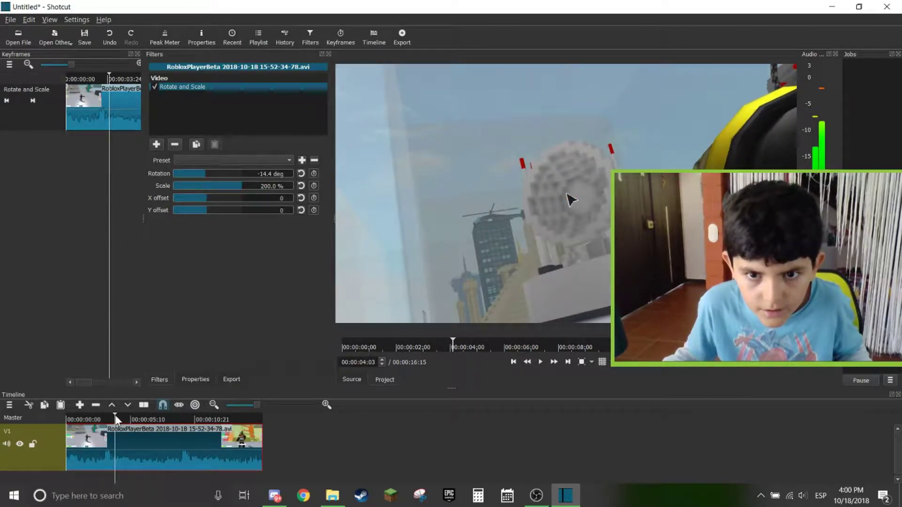
Split the gameplay clip at 00:00:04:03 and select the left piece, keeping its Rotate and Scale filter
{"action": "key", "text": "s"}
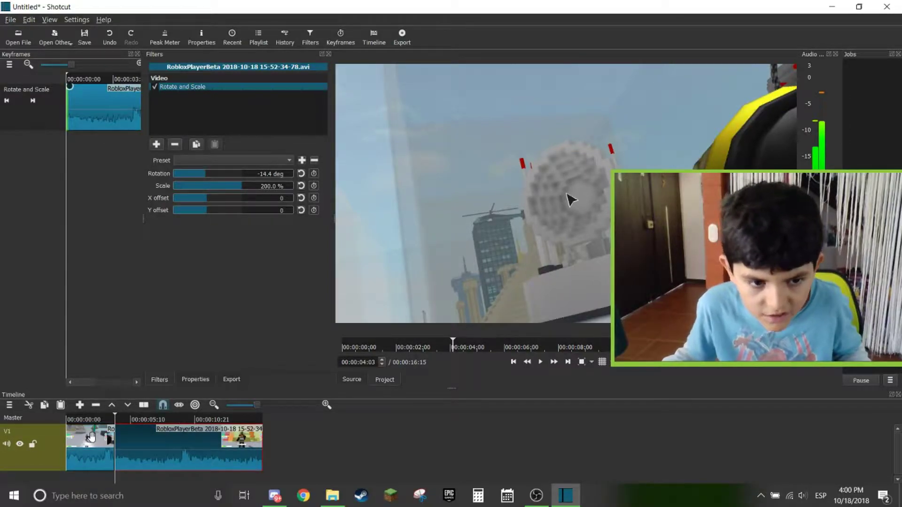
{"action": "left_click", "coordinate": [92, 437]}
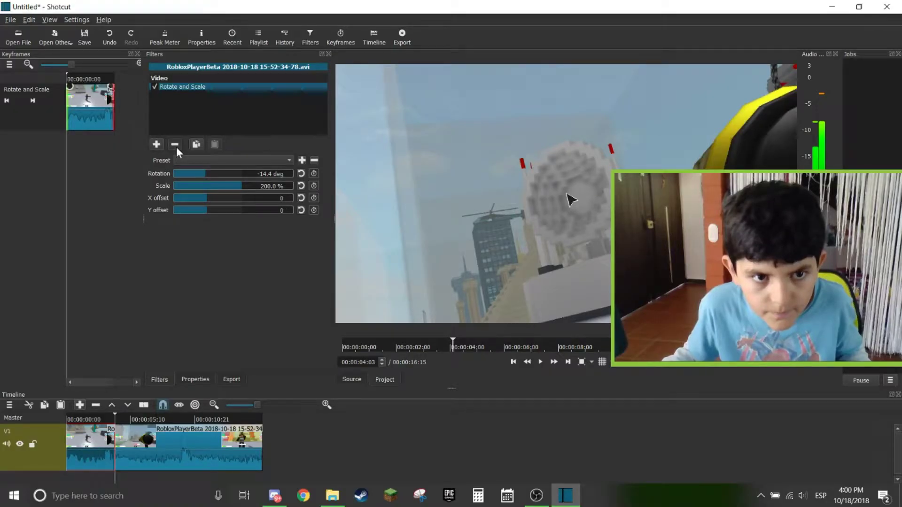
{"action": "left_click", "coordinate": [175, 144]}
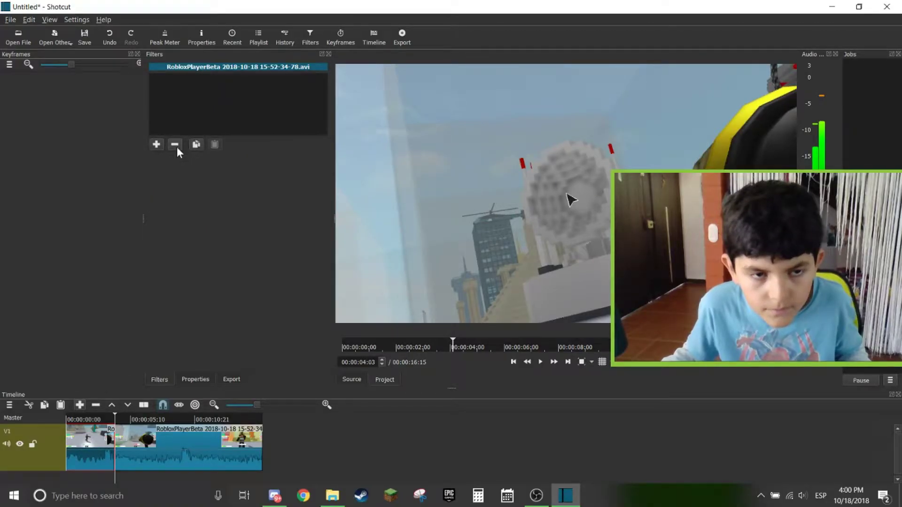
{"action": "key", "text": "ctrl+z"}
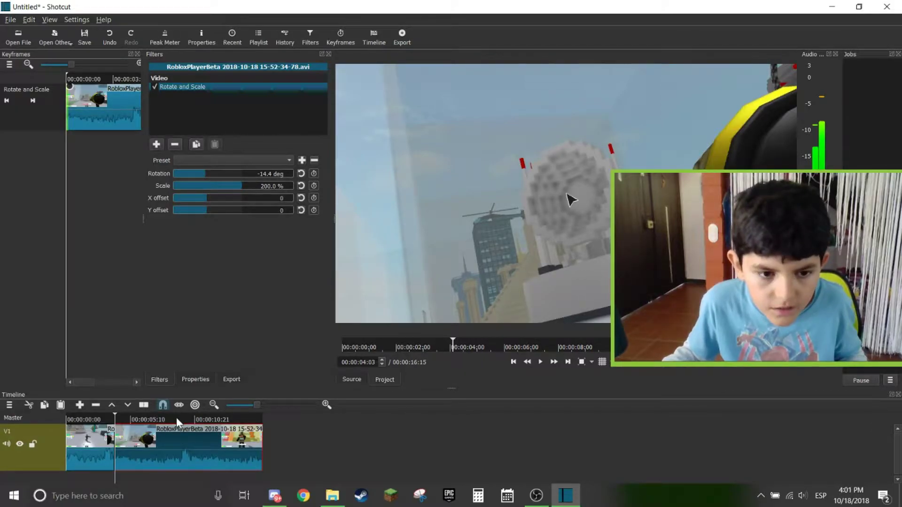
Drag the Rotate and Scale keyframe later so the zoom and tilt animate over time
{"action": "left_click", "coordinate": [177, 420]}
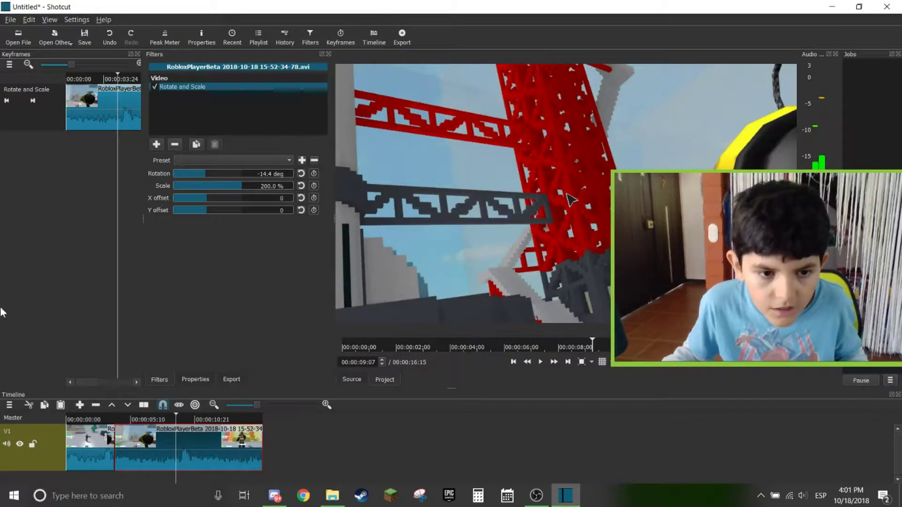
{"action": "left_click", "coordinate": [83, 94]}
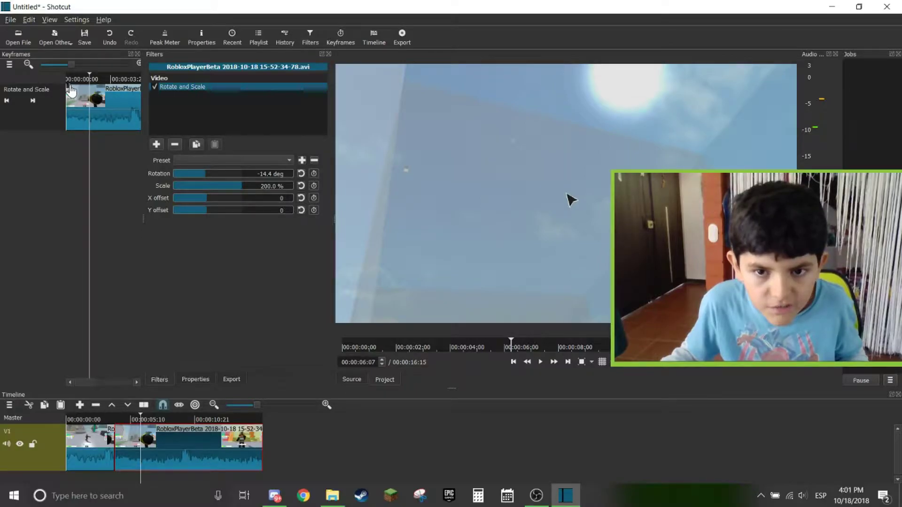
{"action": "left_click_drag", "start_coordinate": [78, 89], "coordinate": [148, 96]}
{"action": "left_click", "coordinate": [115, 417]}
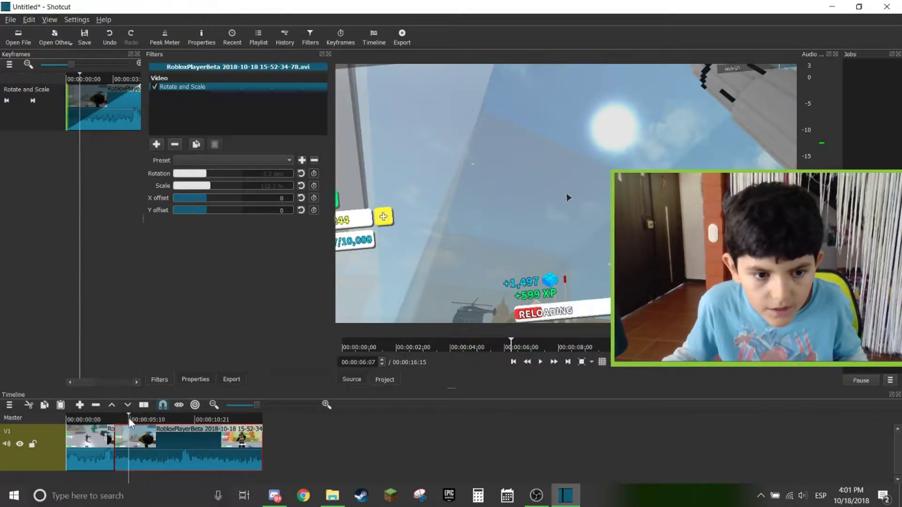
{"action": "key", "text": "space"}
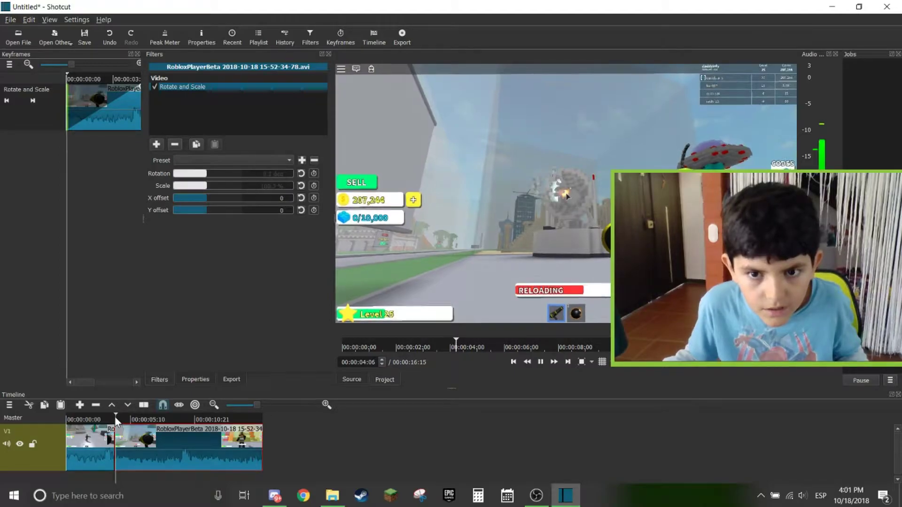